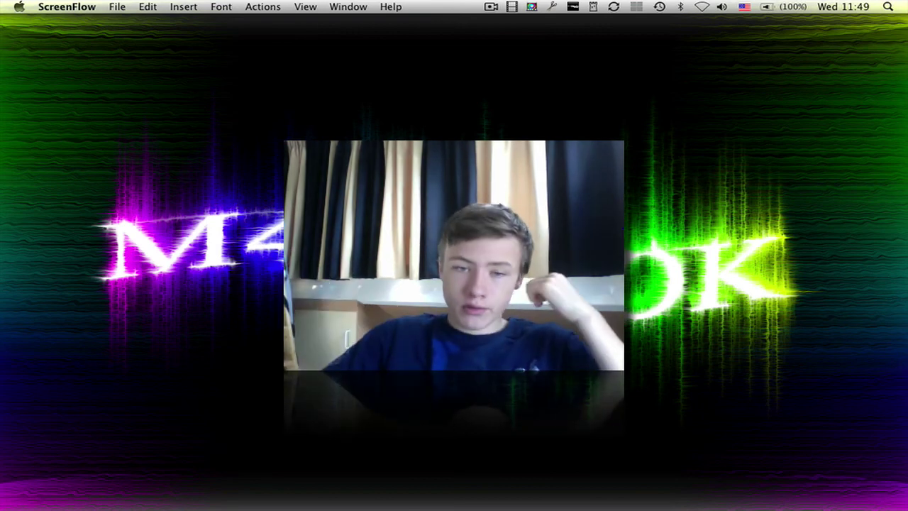
# Open the Untitled.cmproj project from the Dock
pyautogui.moveTo(503, 505)
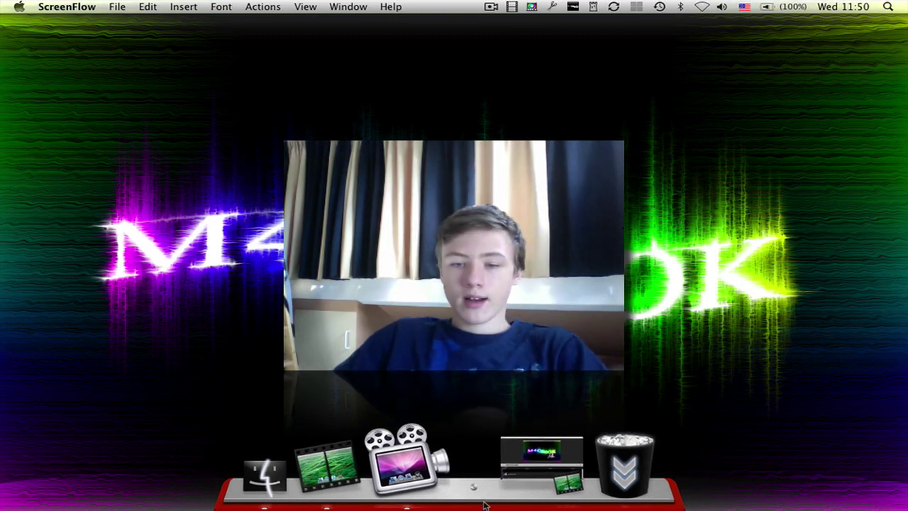
pyautogui.click(529, 458)
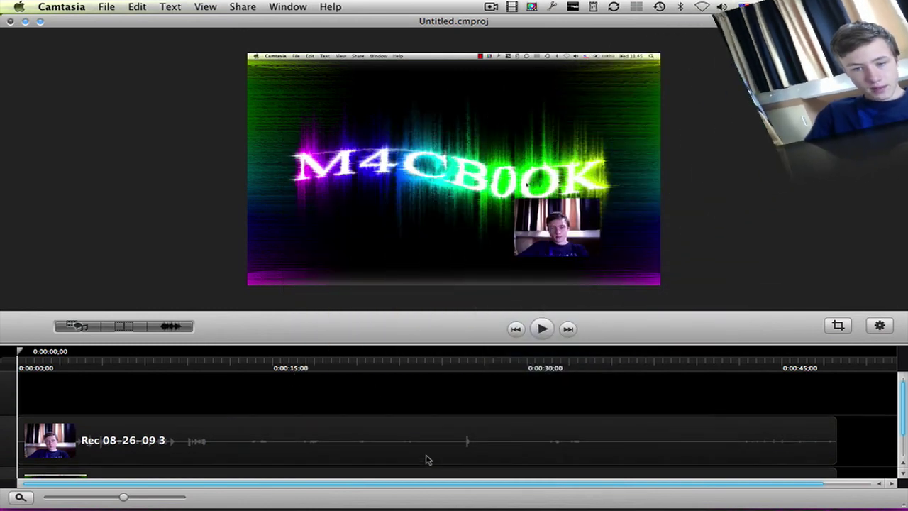
pyautogui.scroll(-2, 426, 459)
pyautogui.scroll(2, 257, 448)
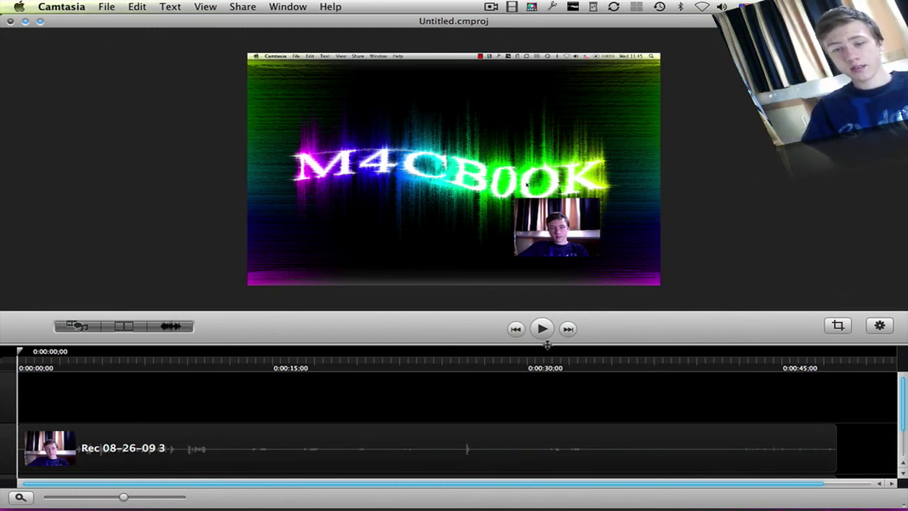
# Raise the preview/timeline divider so both Rec 08-26-09 3 tracks are visible
pyautogui.moveTo(591, 344); pyautogui.dragTo(617, 320)
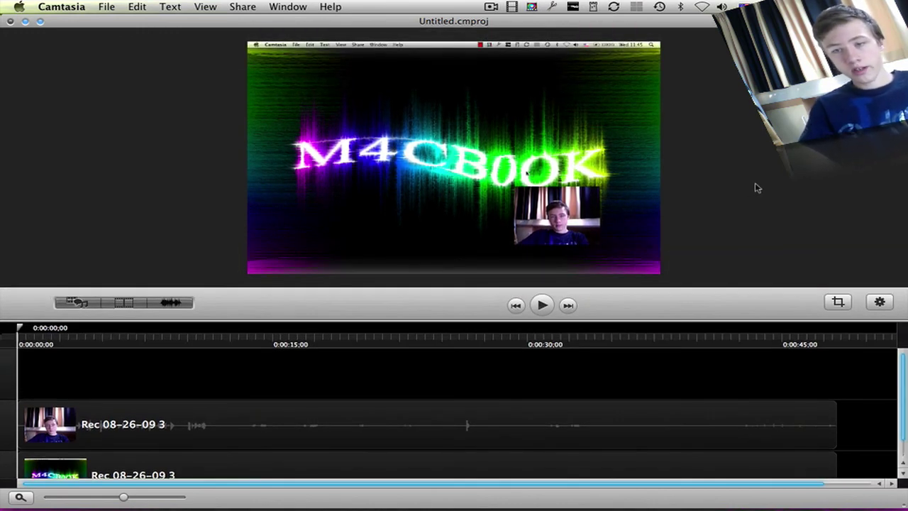
pyautogui.scroll(2, 738, 250)
pyautogui.scroll(-2, 738, 250)
pyautogui.scroll(2, 738, 249)
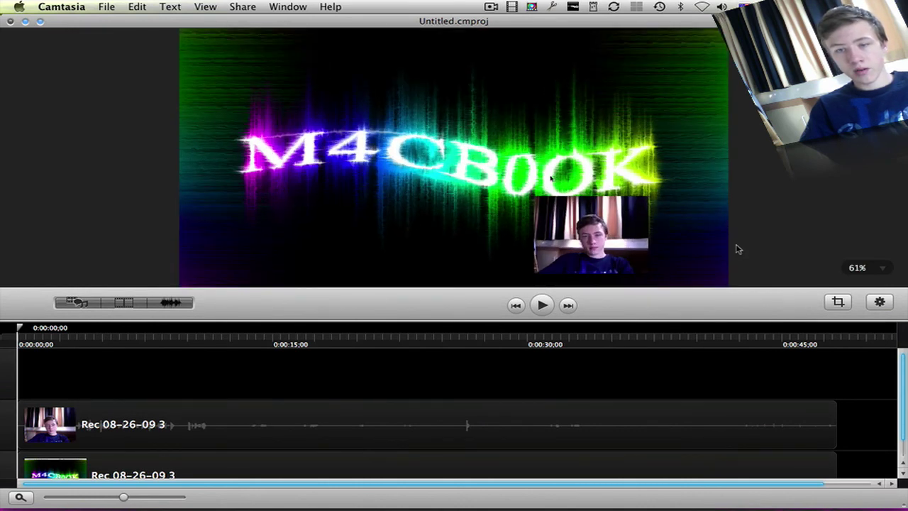
pyautogui.scroll(-2, 738, 250)
pyautogui.scroll(1, 738, 250)
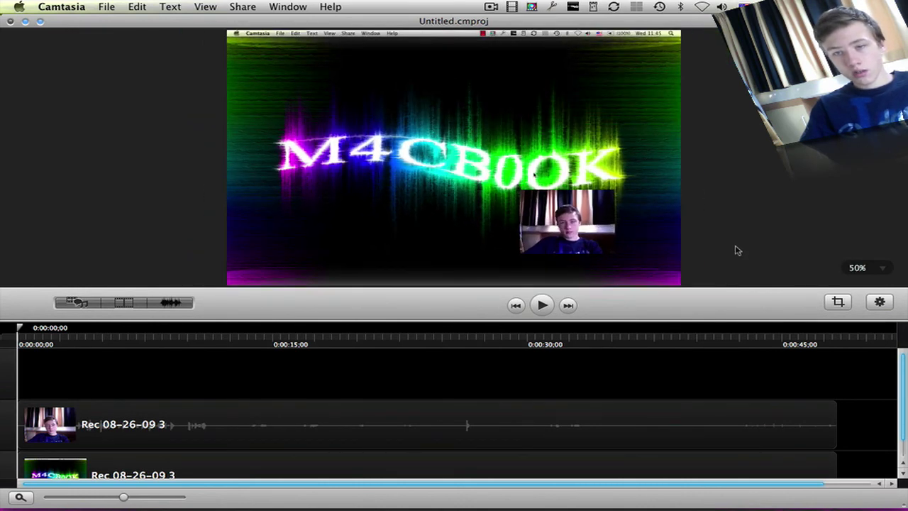
pyautogui.scroll(-1, 738, 250)
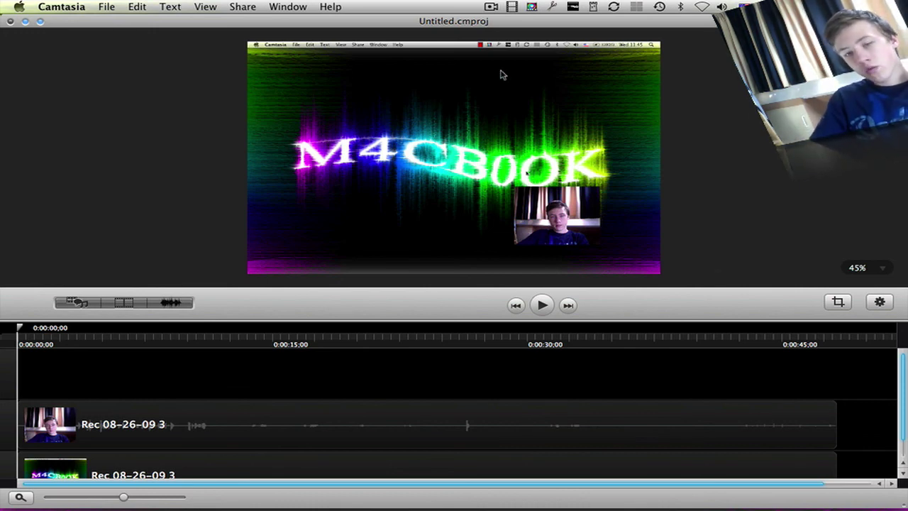
# Select the webcam clip on the timeline, then deselect it
pyautogui.click(393, 408)
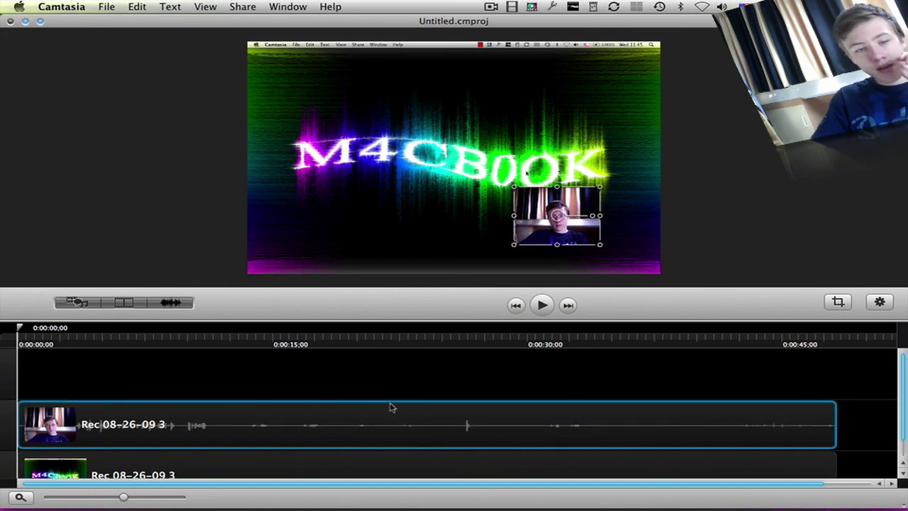
pyautogui.scroll(1, 420, 211)
pyautogui.scroll(-1, 487, 203)
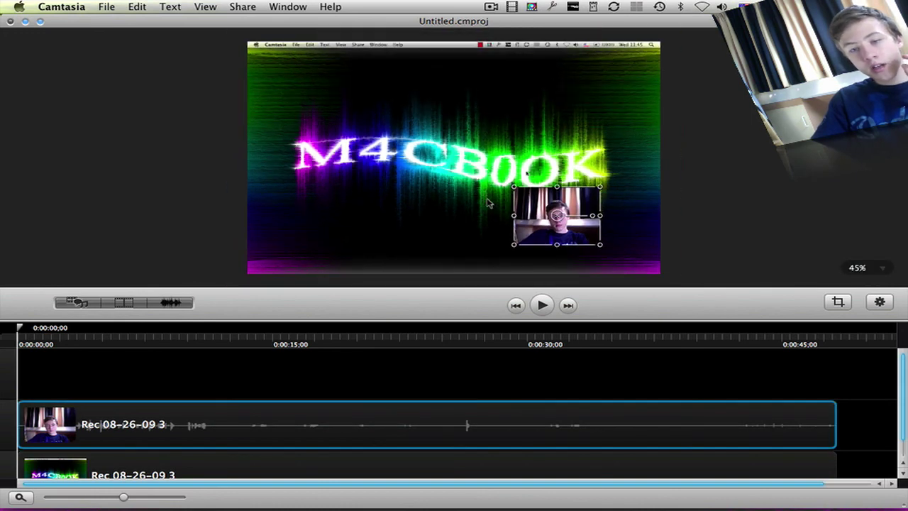
pyautogui.click(841, 182)
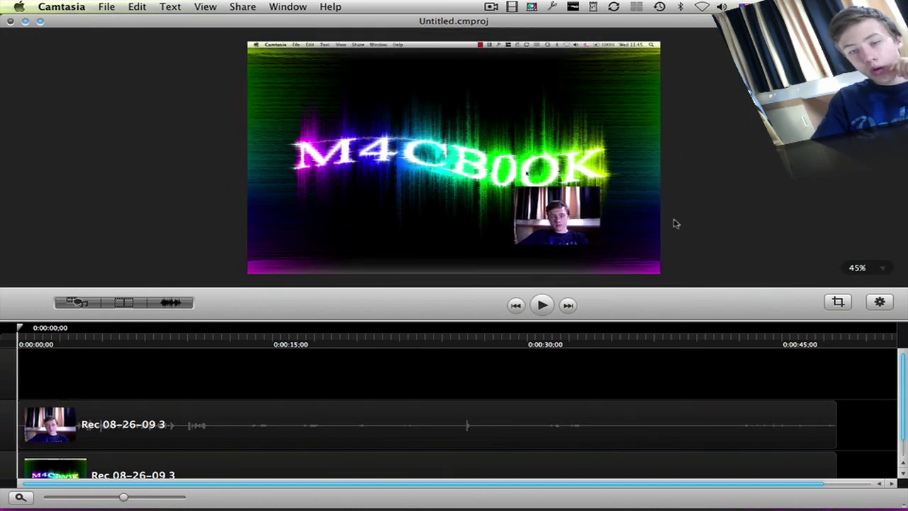
# Drop the 3D Floor Title at the timeline start and push the Rec clip later
pyautogui.click(75, 302)
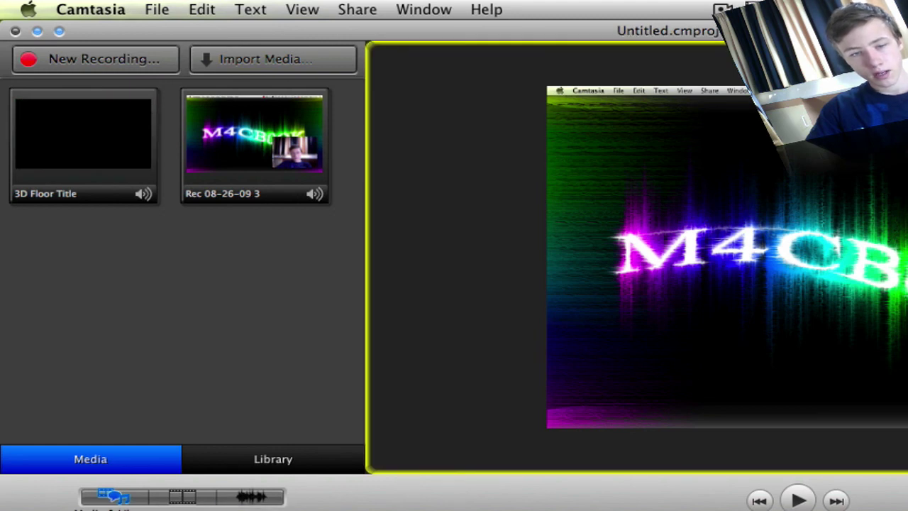
pyautogui.moveTo(497, 284); pyautogui.dragTo(21, 465)
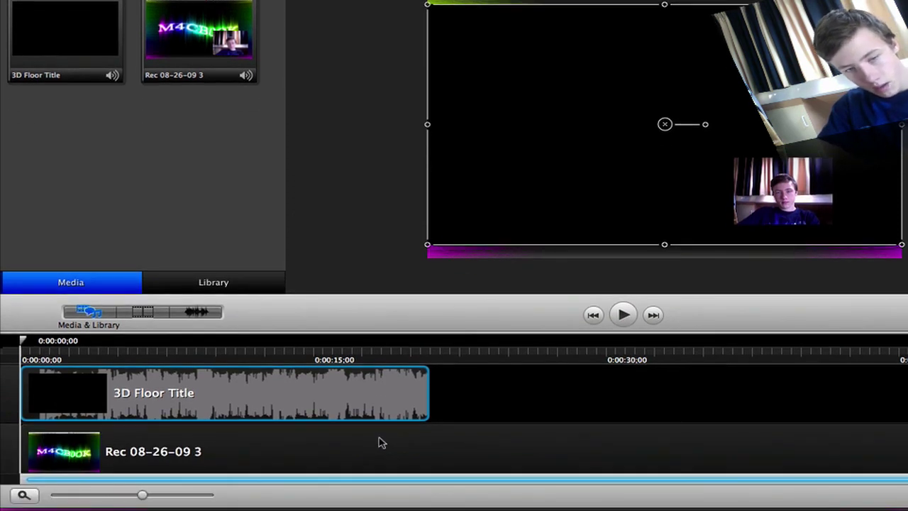
pyautogui.click(379, 440)
pyautogui.moveTo(539, 442); pyautogui.dragTo(902, 440)
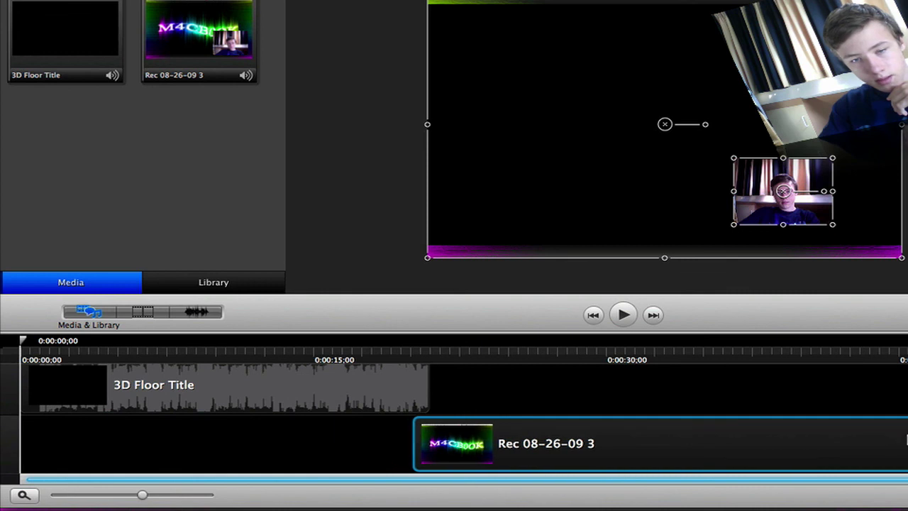
pyautogui.moveTo(420, 423); pyautogui.dragTo(417, 423)
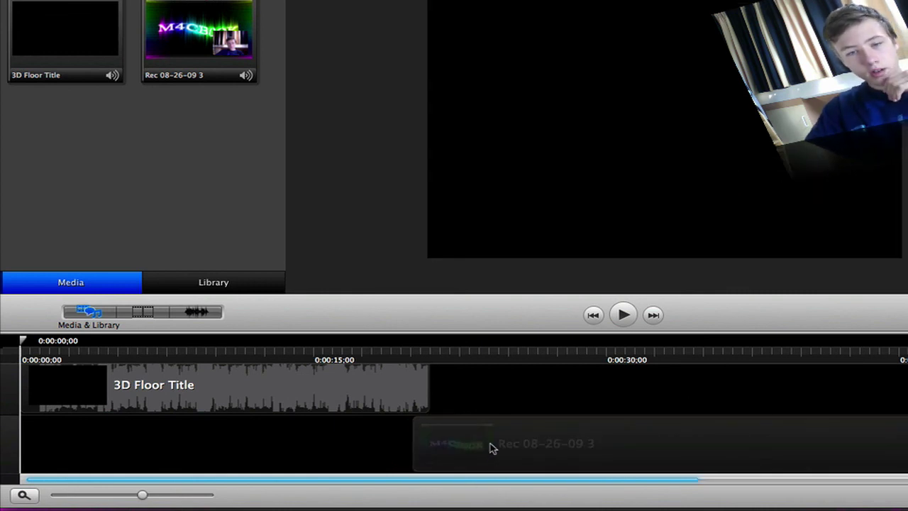
# Snap both Rec 08-26-09 3 clips to the title's end and enlarge the preview area
pyautogui.moveTo(526, 443); pyautogui.dragTo(539, 213)
pyautogui.moveTo(514, 333); pyautogui.dragTo(513, 390)
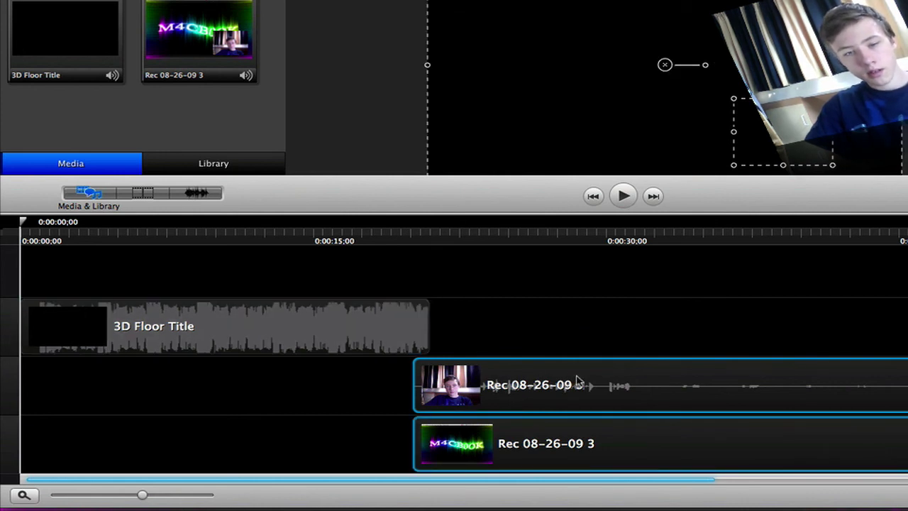
pyautogui.moveTo(577, 382); pyautogui.dragTo(592, 381)
pyautogui.click(599, 303)
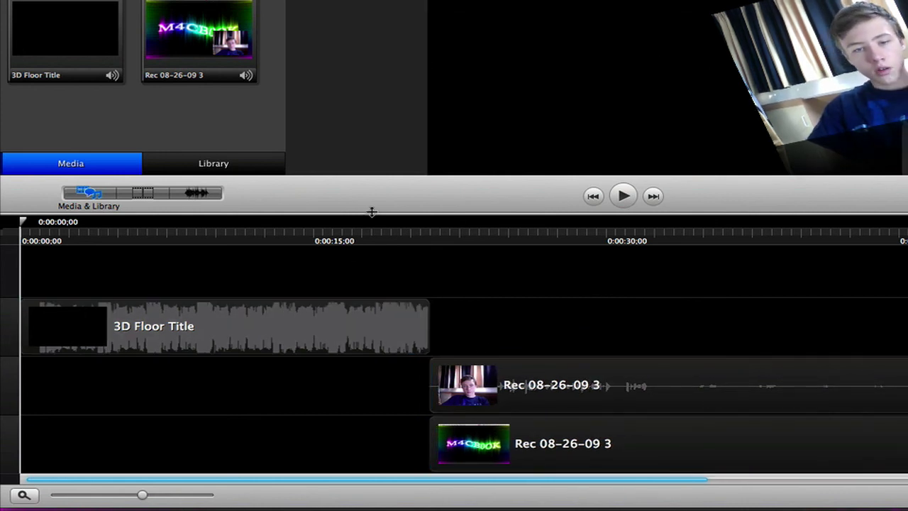
pyautogui.moveTo(376, 223); pyautogui.dragTo(379, 338)
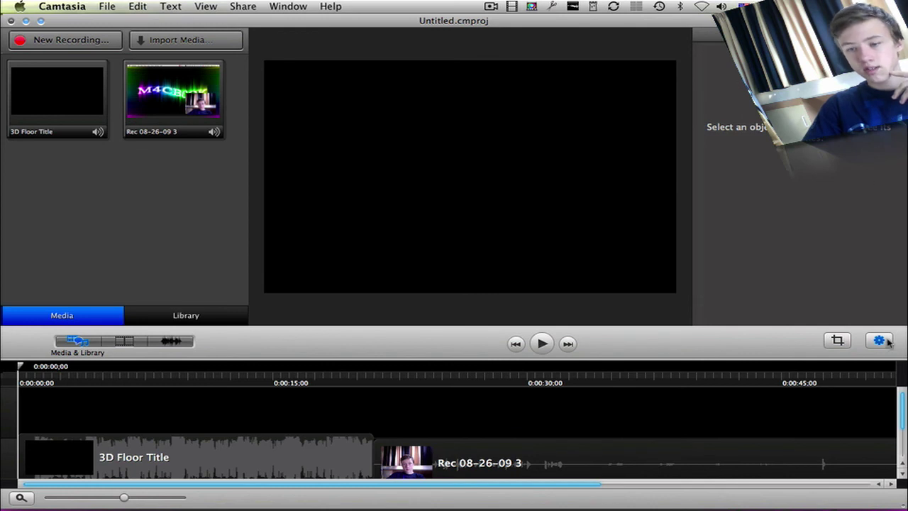
# Hide the properties panel, show the Library, and add then delete a Thought Bubble
pyautogui.click(884, 341)
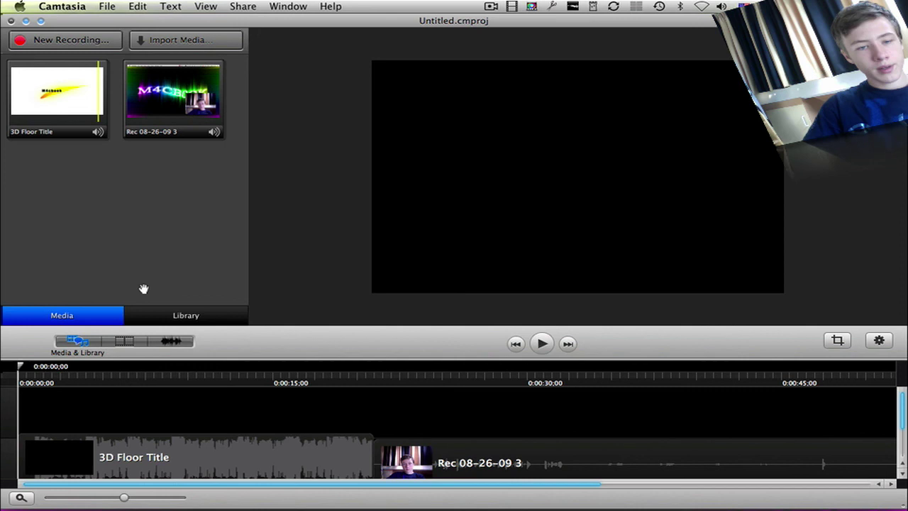
pyautogui.click(186, 318)
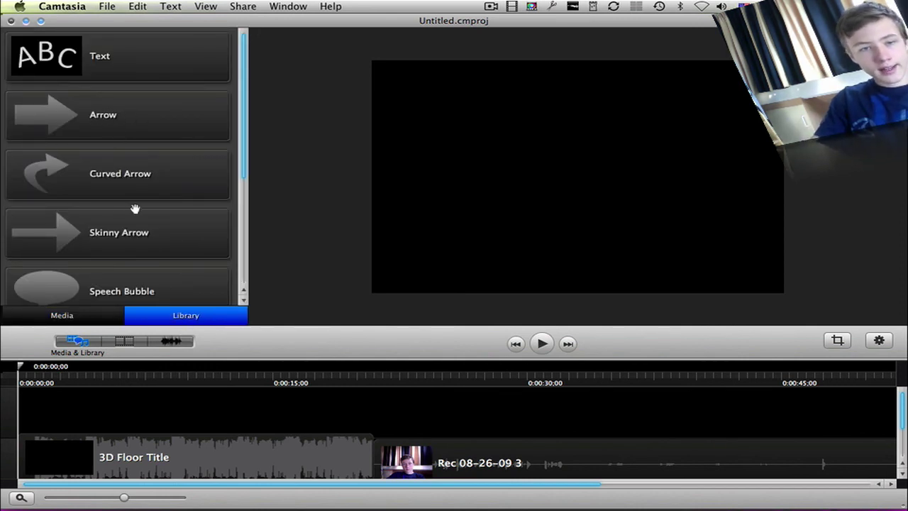
pyautogui.scroll(-5, 130, 198)
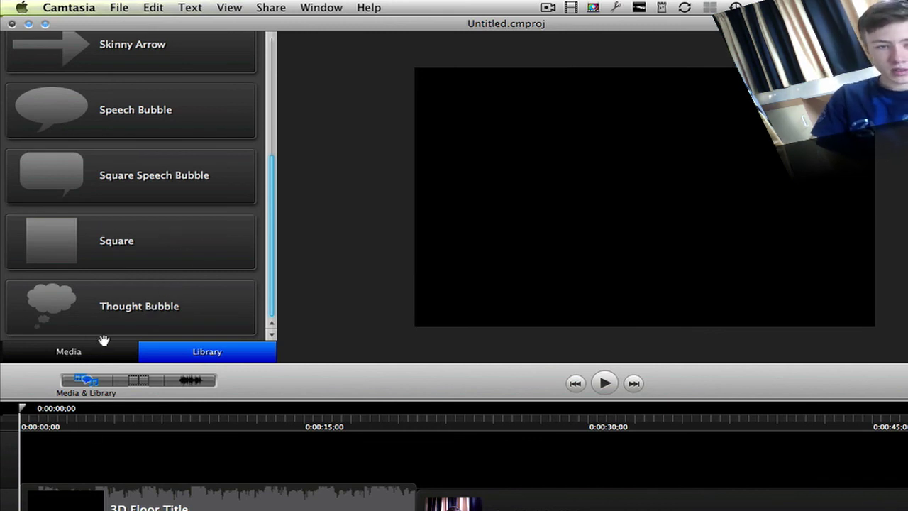
pyautogui.moveTo(118, 307); pyautogui.dragTo(679, 176)
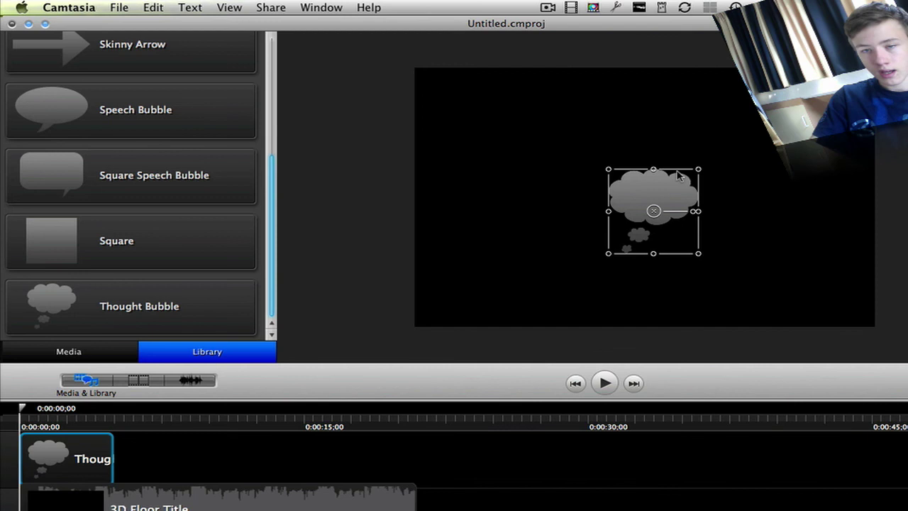
pyautogui.press('Delete')
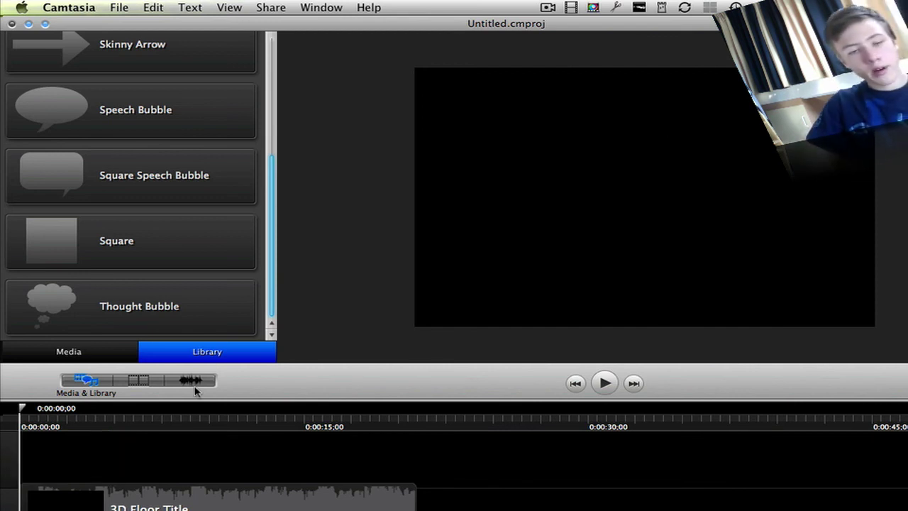
# Browse Video Effects filters and actions, then drop the Fly In/Out transition onto the timeline
pyautogui.click(139, 381)
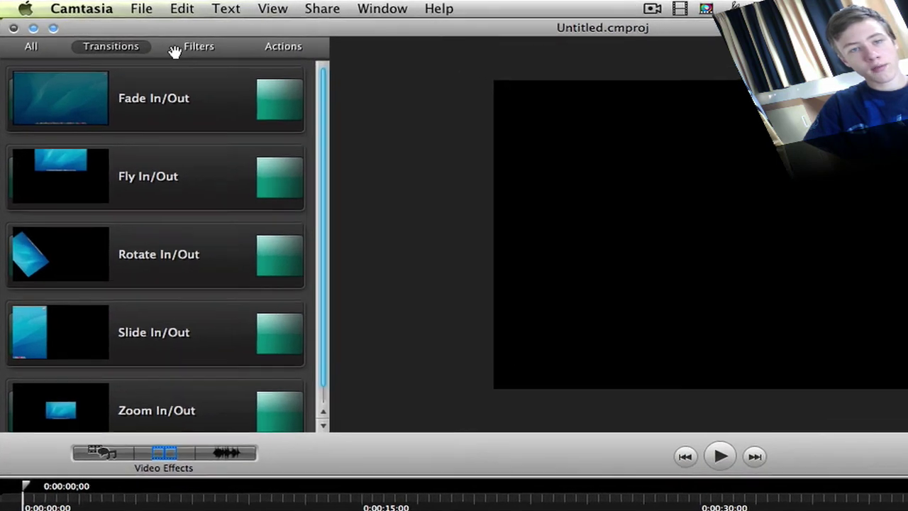
pyautogui.click(167, 39)
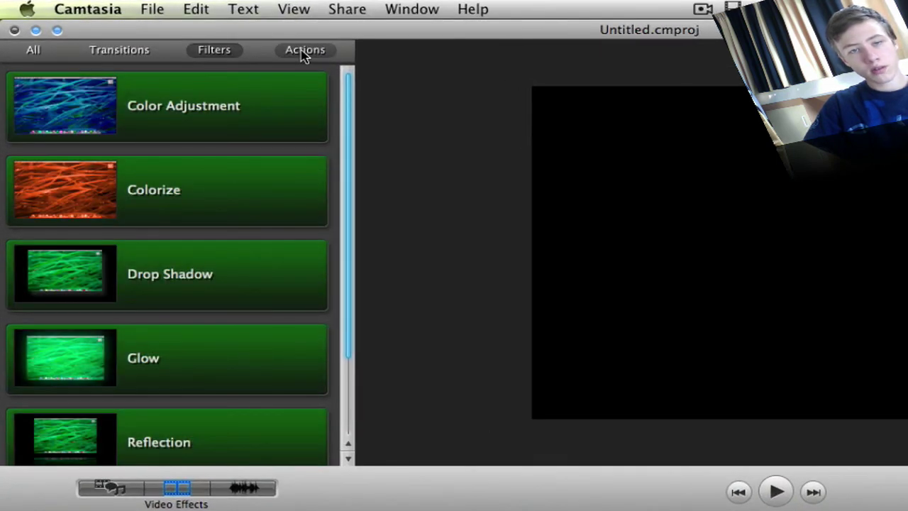
pyautogui.click(304, 57)
pyautogui.click(119, 49)
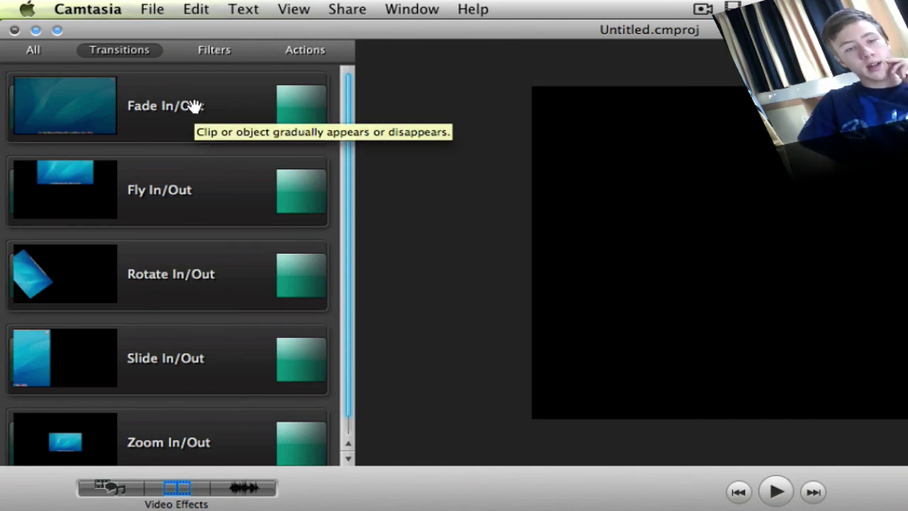
pyautogui.scroll(-1, 189, 185)
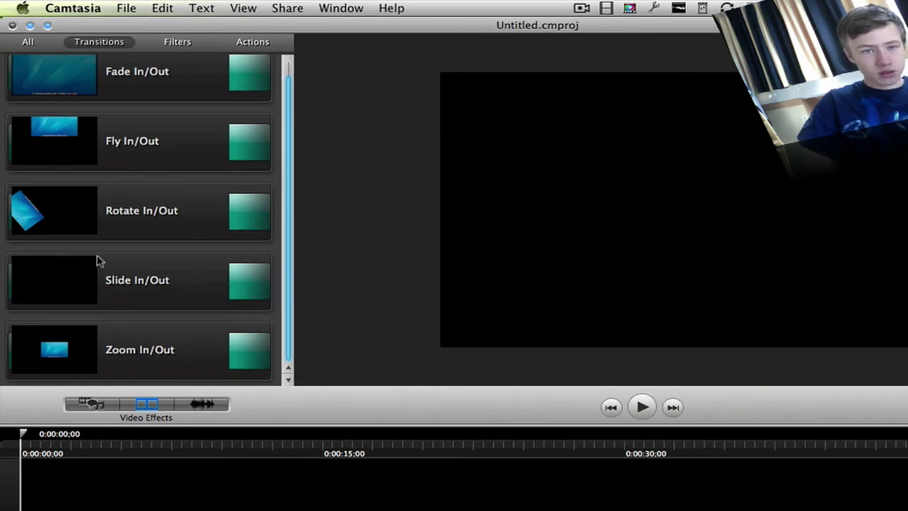
pyautogui.scroll(1, 172, 234)
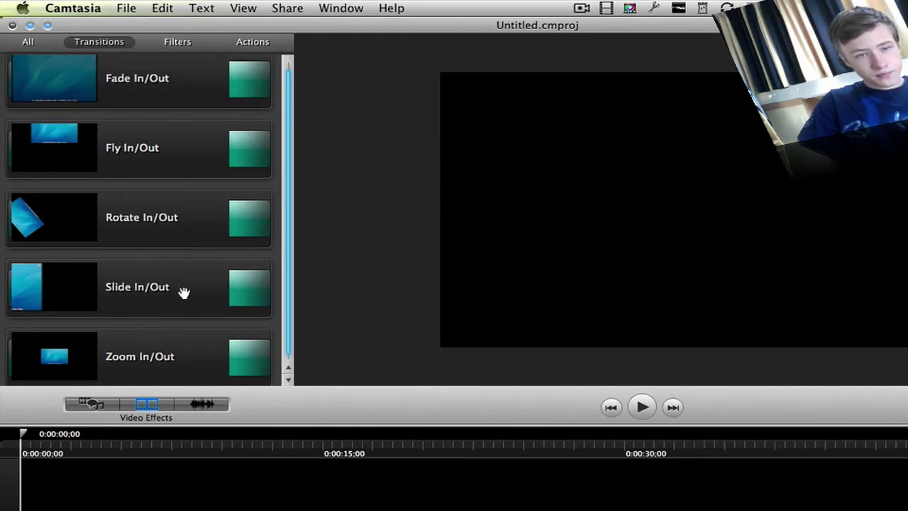
pyautogui.scroll(1, 183, 294)
pyautogui.moveTo(124, 156)
pyautogui.mouseDown()
pyautogui.moveTo(252, 270)
pyautogui.moveTo(359, 501)
pyautogui.moveTo(383, 508)
pyautogui.mouseUp()
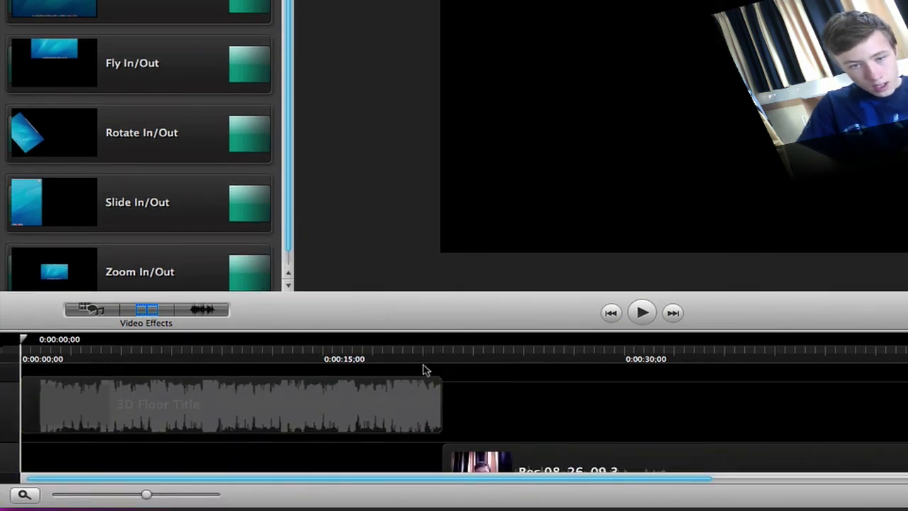
# Nudge the Tech Stuff title box up and stretch it slightly downward
pyautogui.click(402, 358)
pyautogui.click(628, 117)
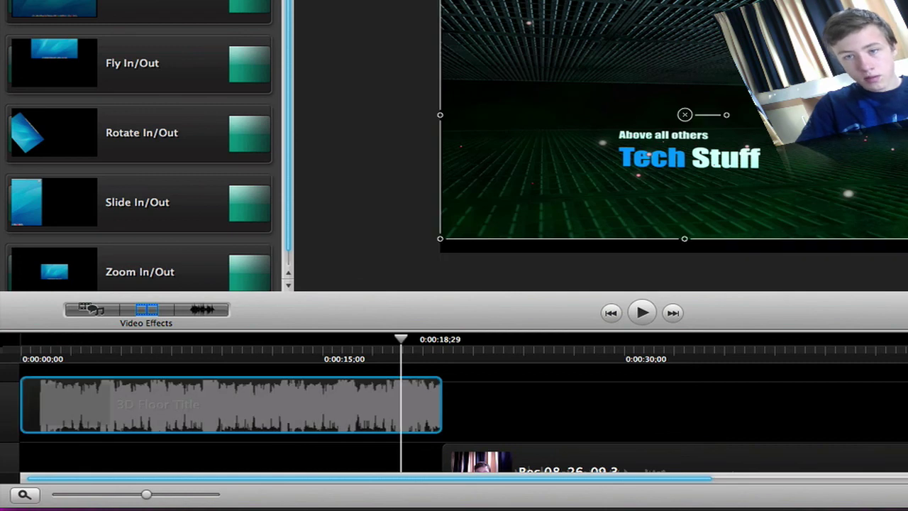
pyautogui.moveTo(653, 145); pyautogui.dragTo(653, 140)
pyautogui.moveTo(687, 240); pyautogui.dragTo(687, 253)
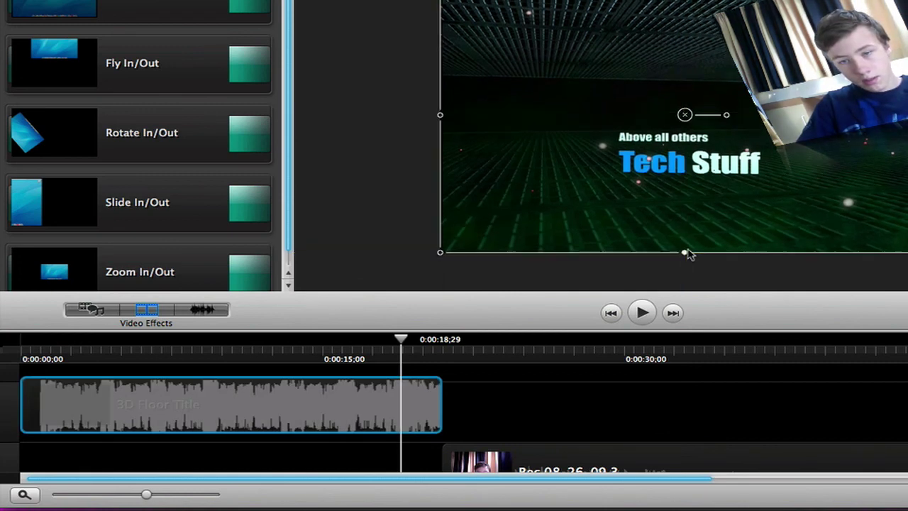
pyautogui.scroll(-1, 618, 431)
pyautogui.scroll(-2, 617, 431)
# Start the Rec 08-26-09 3 clip slightly earlier and return the playhead to 0:00:18;07
pyautogui.click(618, 430)
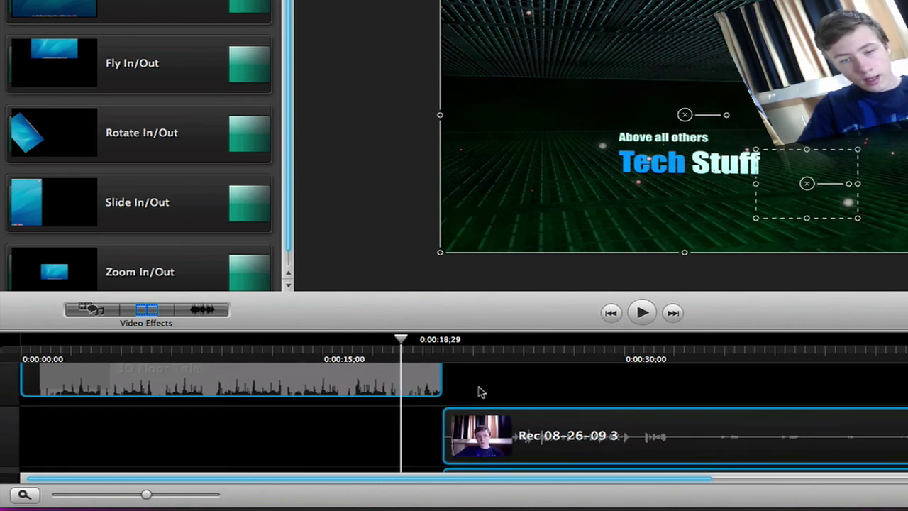
pyautogui.moveTo(654, 440); pyautogui.dragTo(635, 440)
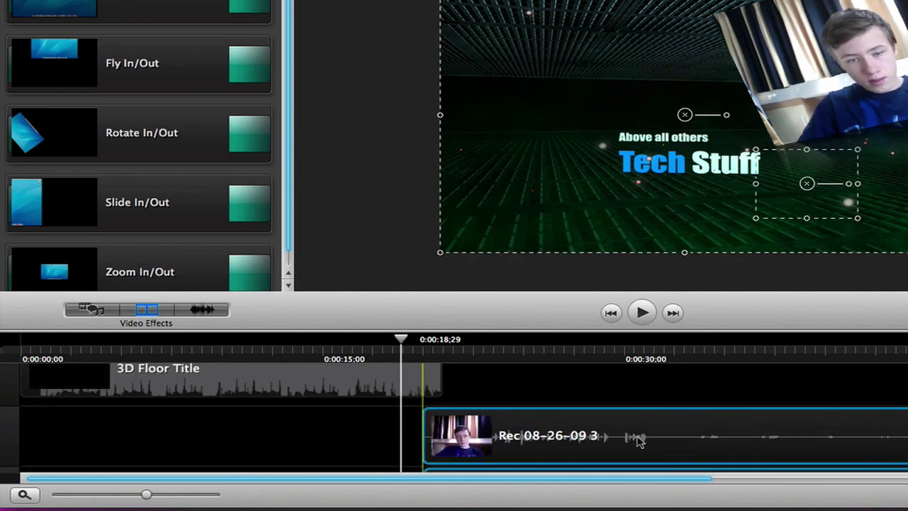
pyautogui.click(473, 392)
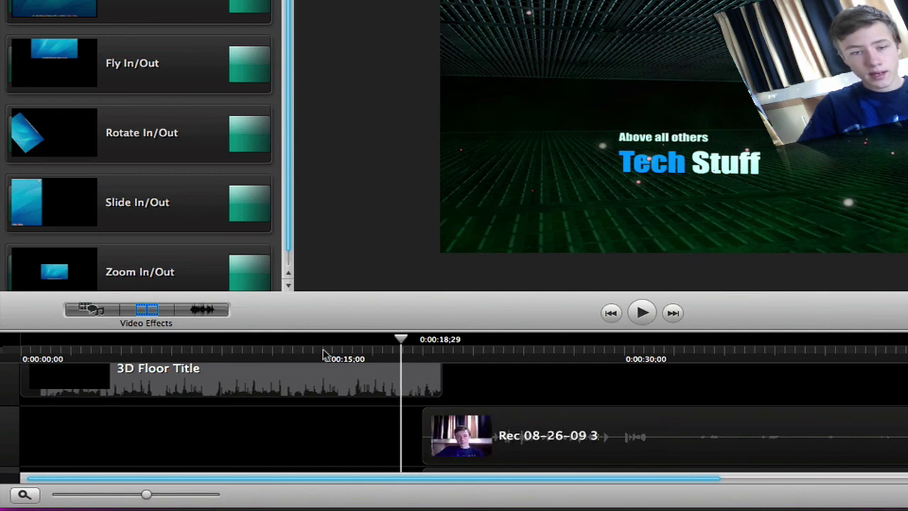
pyautogui.scroll(2, 437, 377)
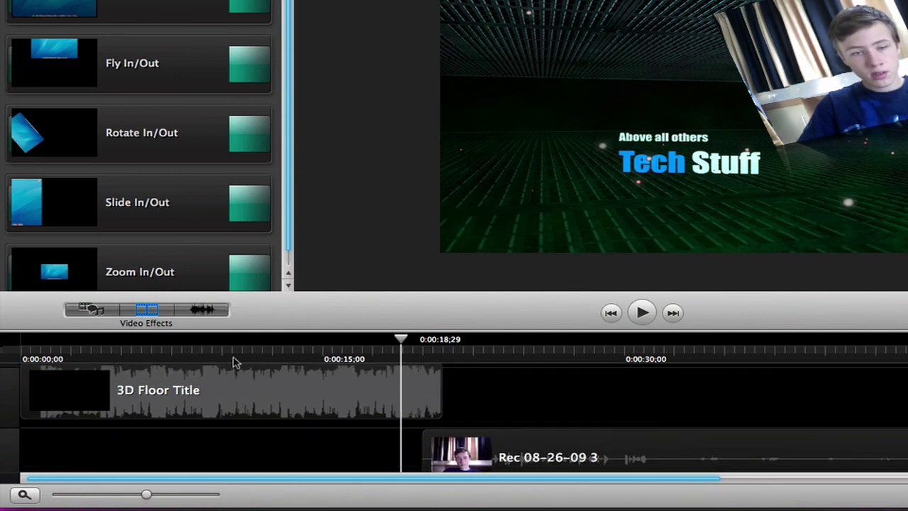
pyautogui.click(388, 362)
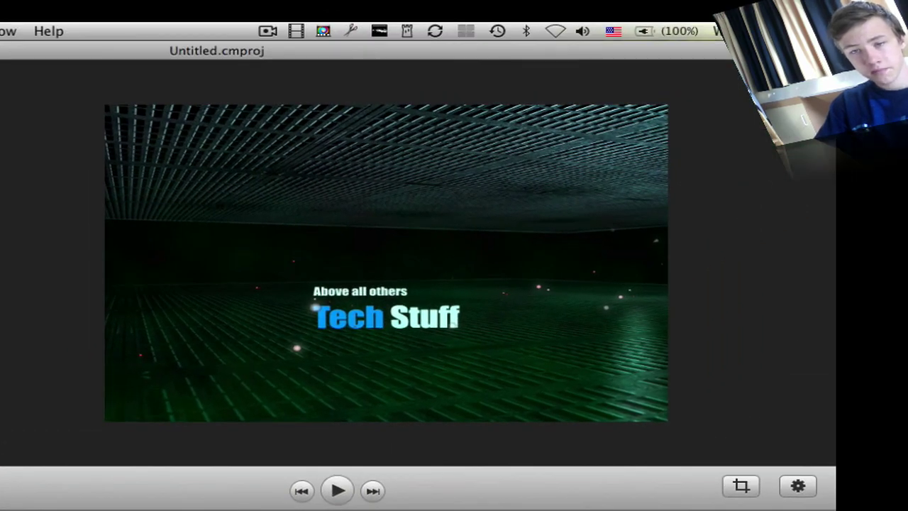
# Play from the Tech Stuff title and pause on the M4CB00K recording at 0:00:21;14
pyautogui.press('space')
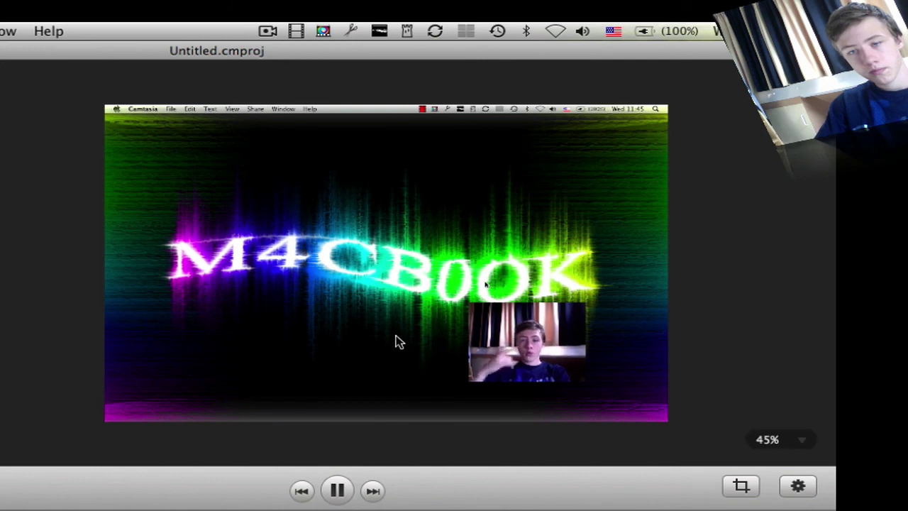
pyautogui.press('space')
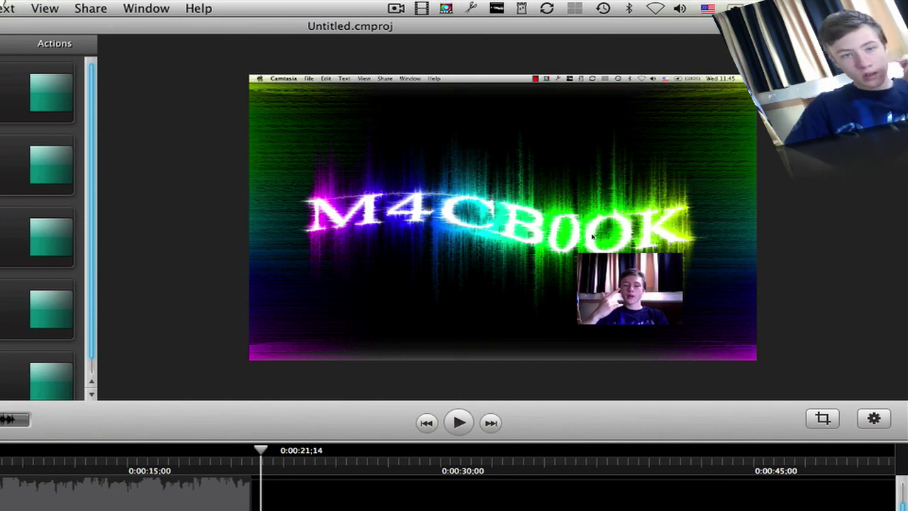
pyautogui.scroll(-2, 42, 227)
pyautogui.scroll(2, 43, 227)
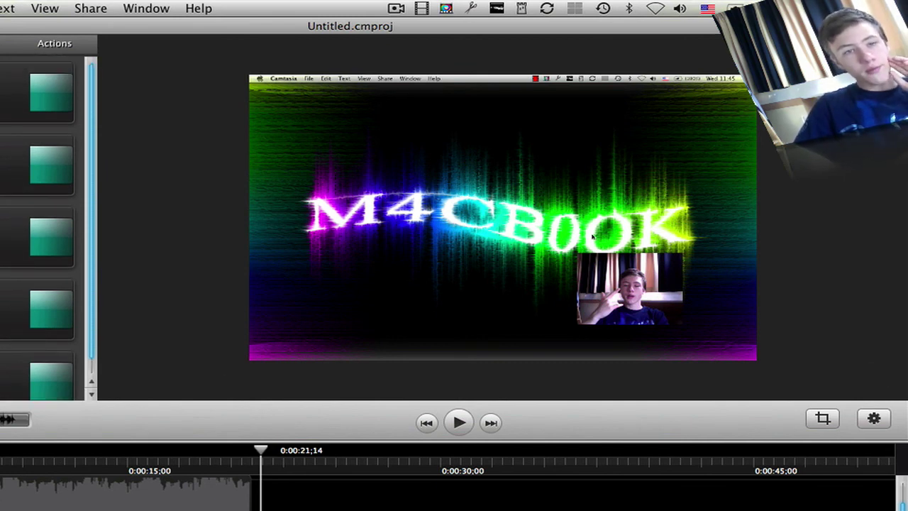
pyautogui.scroll(-2, 15, 127)
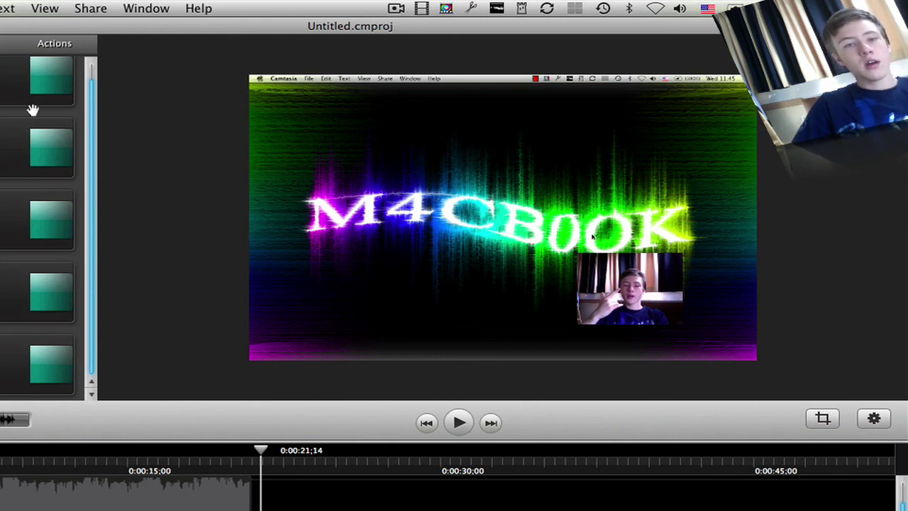
# Apply the Reflection filter to the webcam clip and move the inset up beside the title
pyautogui.click(0, 43)
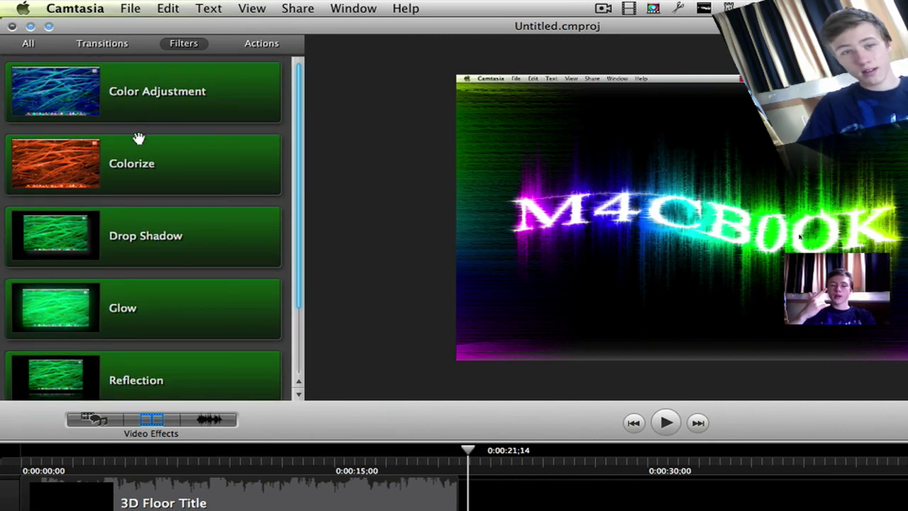
pyautogui.scroll(-1, 166, 216)
pyautogui.scroll(-3, 165, 217)
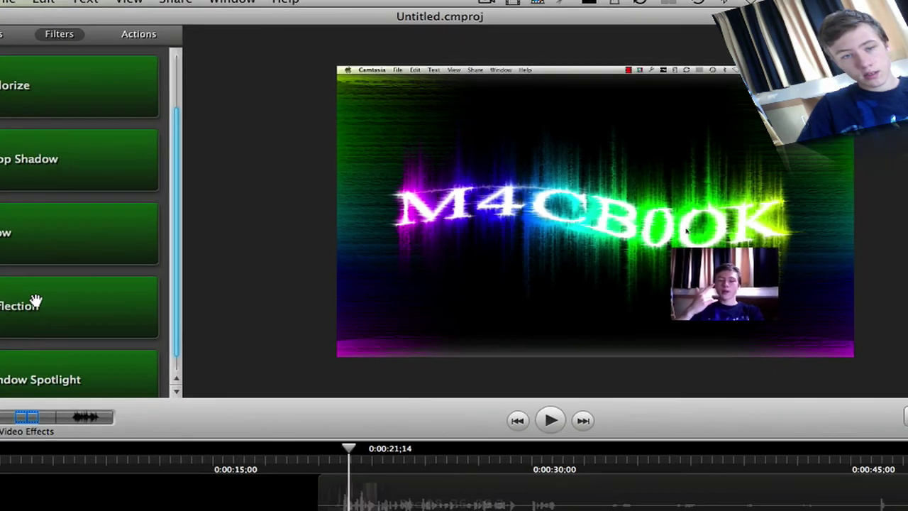
pyautogui.click(557, 479)
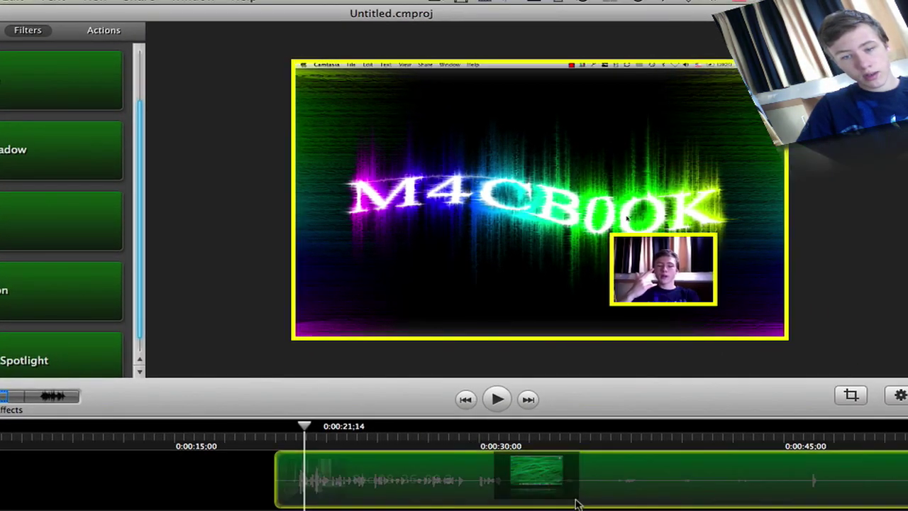
pyautogui.click(667, 270)
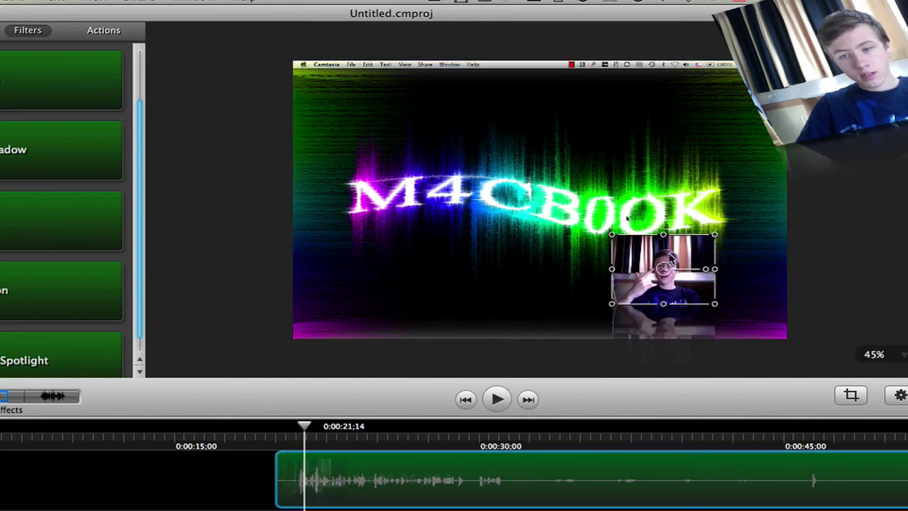
pyautogui.moveTo(667, 270); pyautogui.dragTo(731, 229)
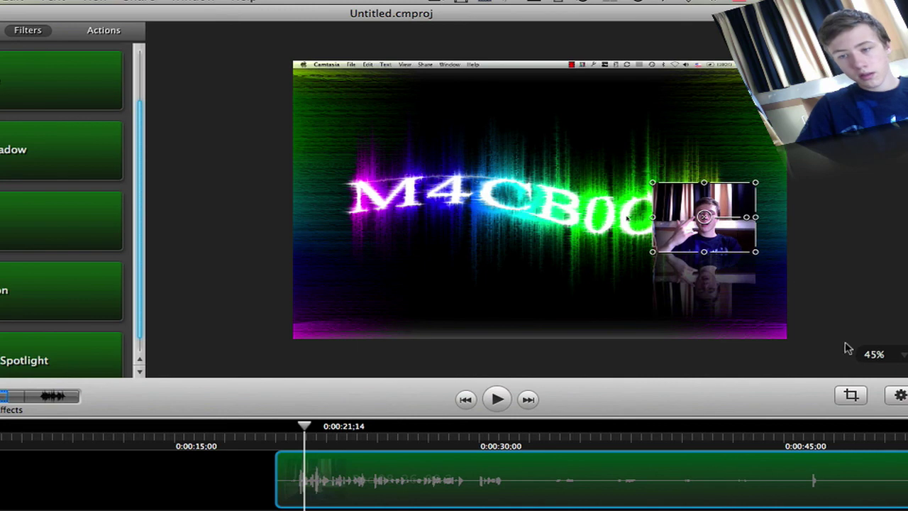
pyautogui.click(899, 395)
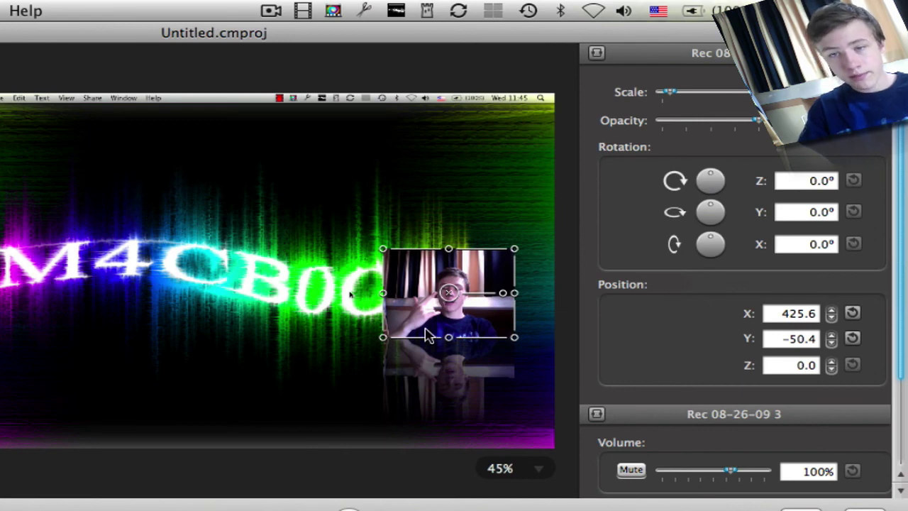
# Lower the webcam's opacity slightly and park the inset top-right at 464.0 / 181.8
pyautogui.moveTo(419, 320); pyautogui.dragTo(279, 346)
pyautogui.moveTo(428, 324); pyautogui.dragTo(497, 298)
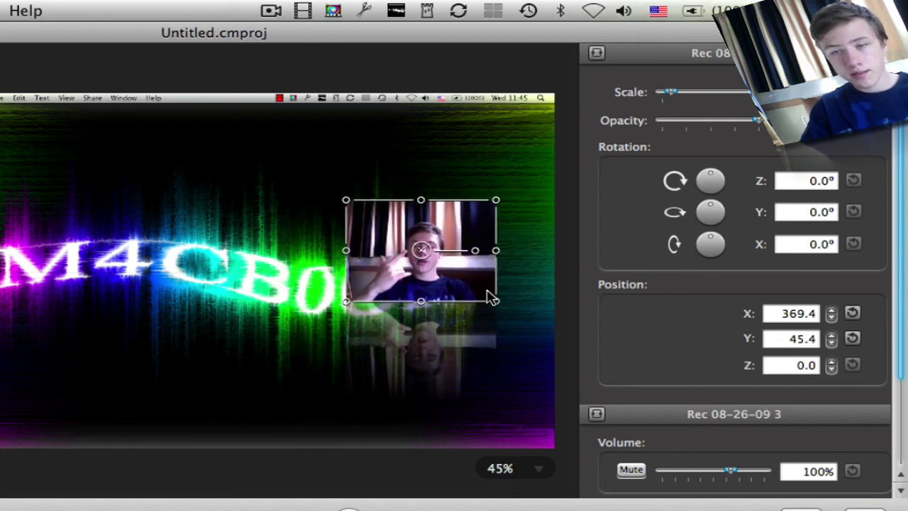
pyautogui.moveTo(761, 122)
pyautogui.mouseDown()
pyautogui.moveTo(742, 125)
pyautogui.moveTo(760, 132)
pyautogui.mouseUp()
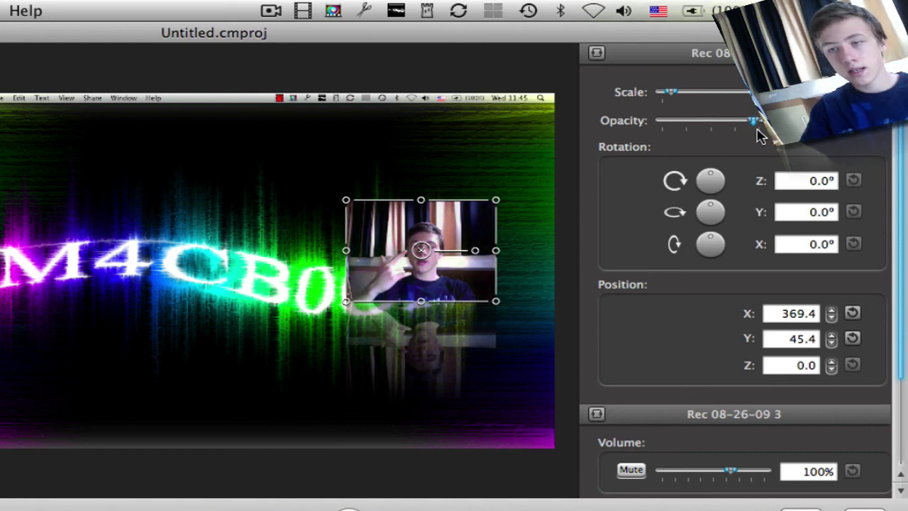
pyautogui.moveTo(495, 290); pyautogui.dragTo(518, 214)
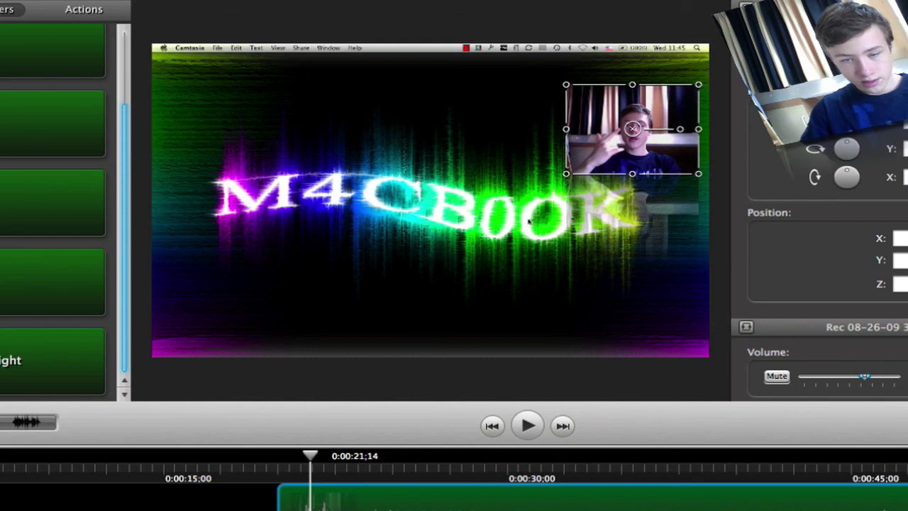
# Add Window Spotlight to the screen recording, scrub from 0:00:26;19 to preview it, then right-click the clip
pyautogui.click(528, 222)
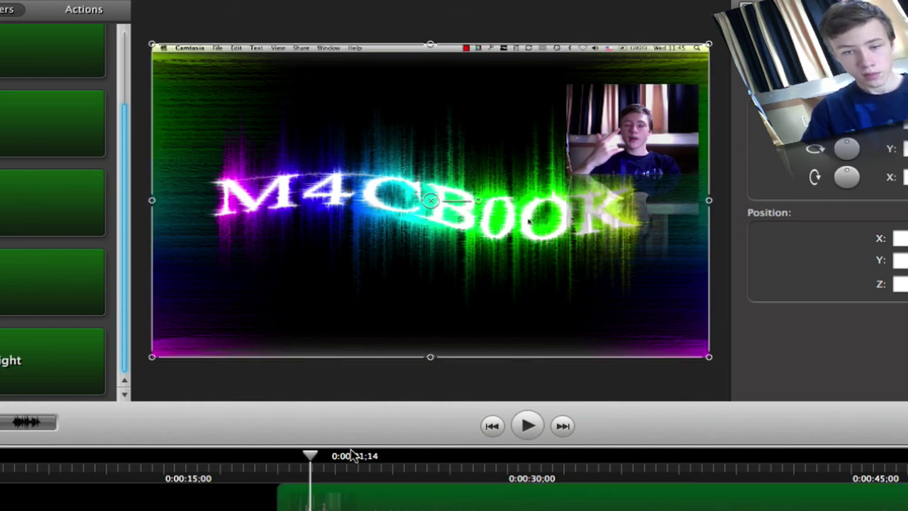
pyautogui.moveTo(21, 361); pyautogui.dragTo(426, 199)
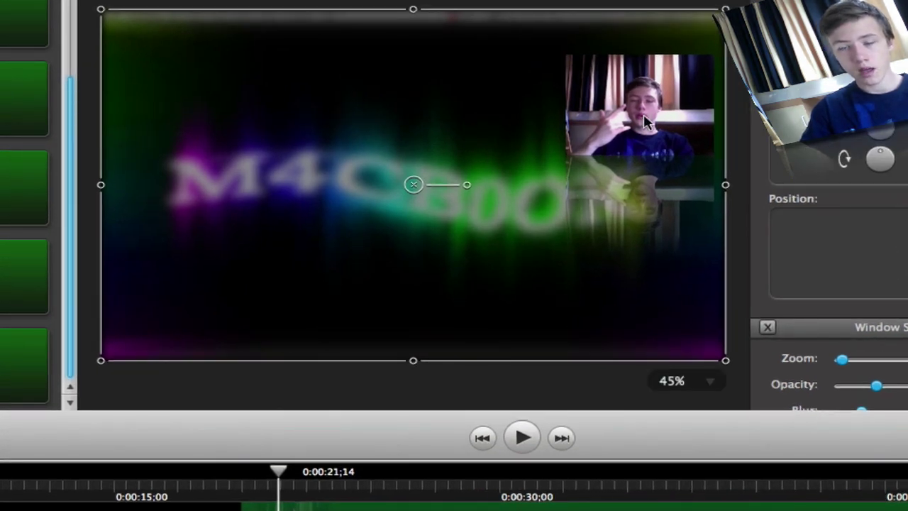
pyautogui.click(409, 482)
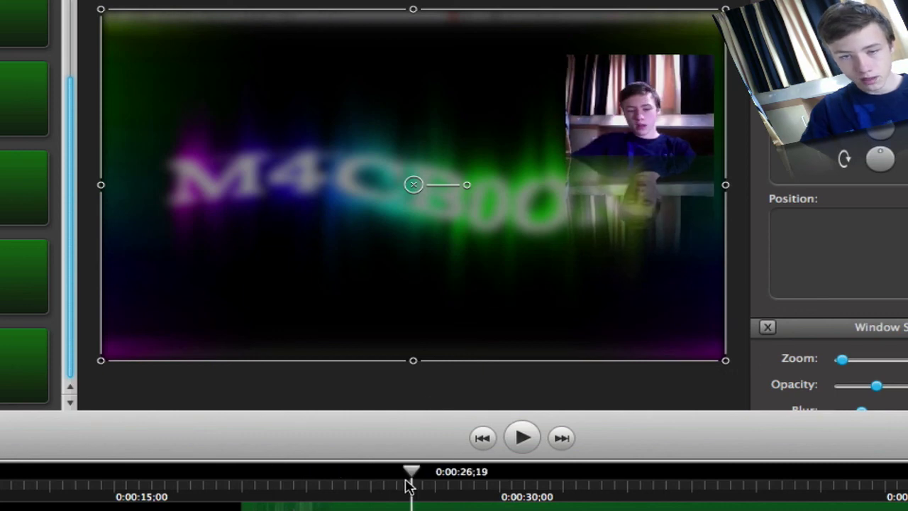
pyautogui.moveTo(410, 485); pyautogui.dragTo(516, 492)
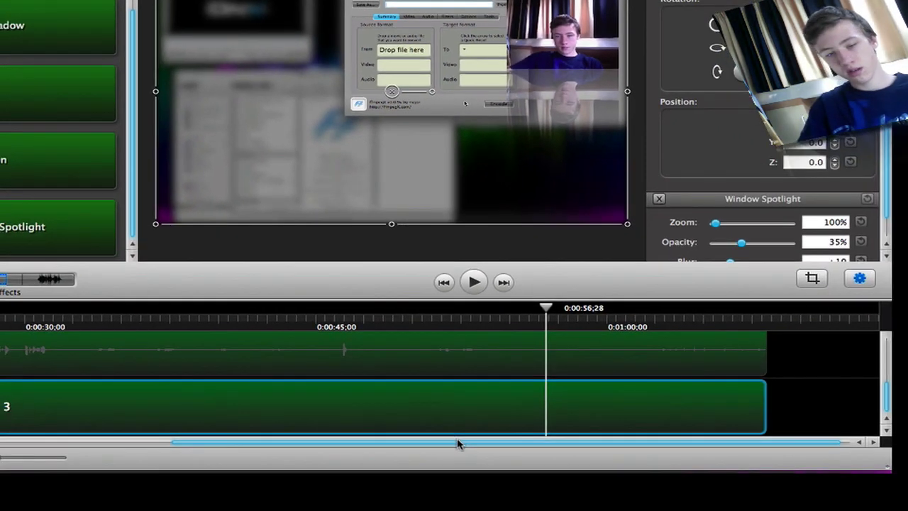
pyautogui.moveTo(458, 444); pyautogui.dragTo(313, 446)
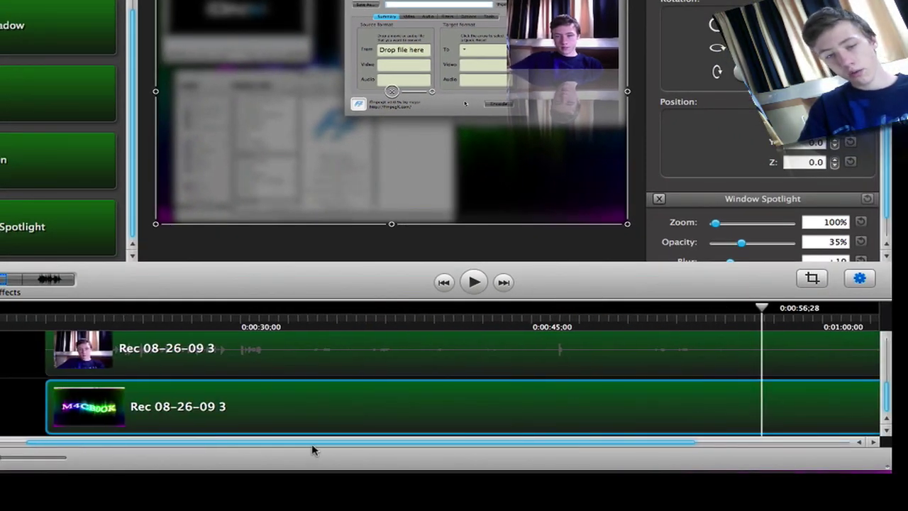
pyautogui.rightClick(379, 418)
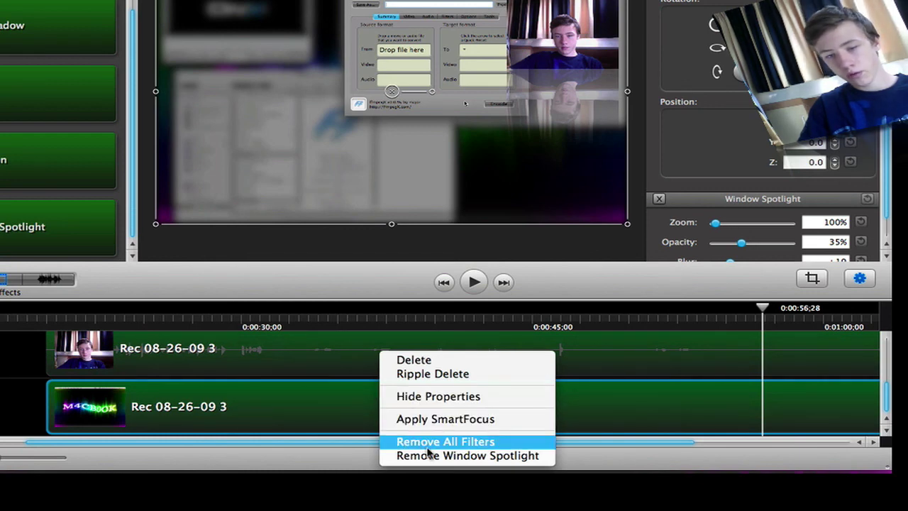